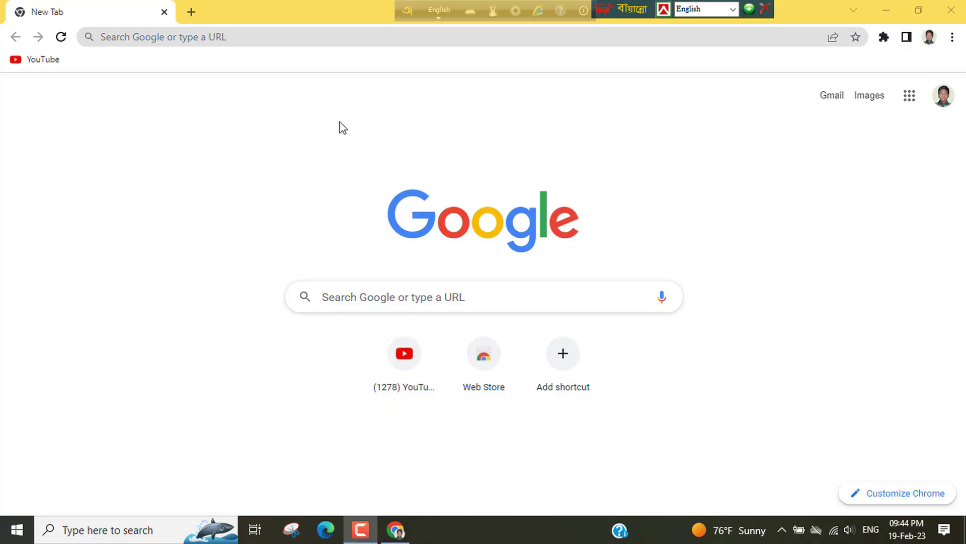
# Step: Search Google for 'bangladesh railway' and open the Bangladesh Railway E-Ticketing Service result
pyautogui.click(358, 295)
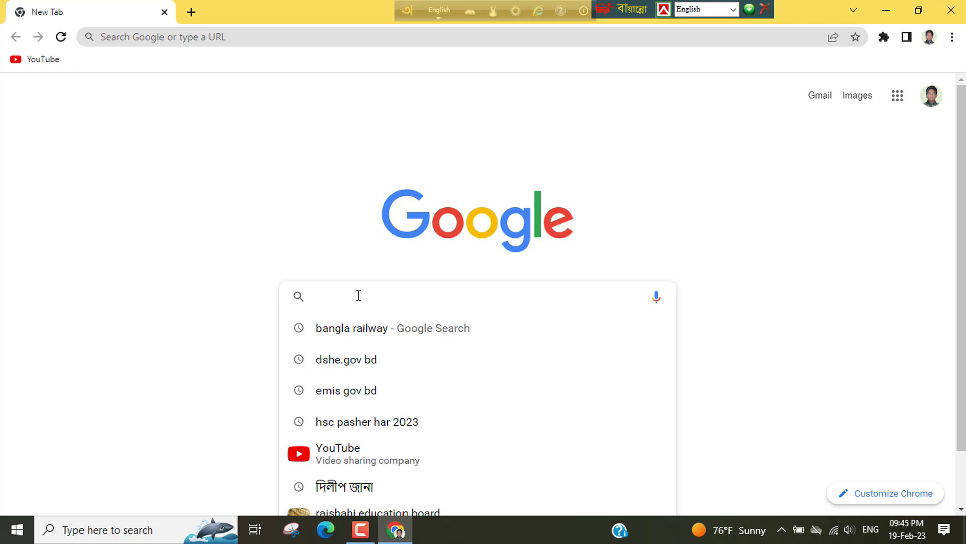
pyautogui.write('bangla')
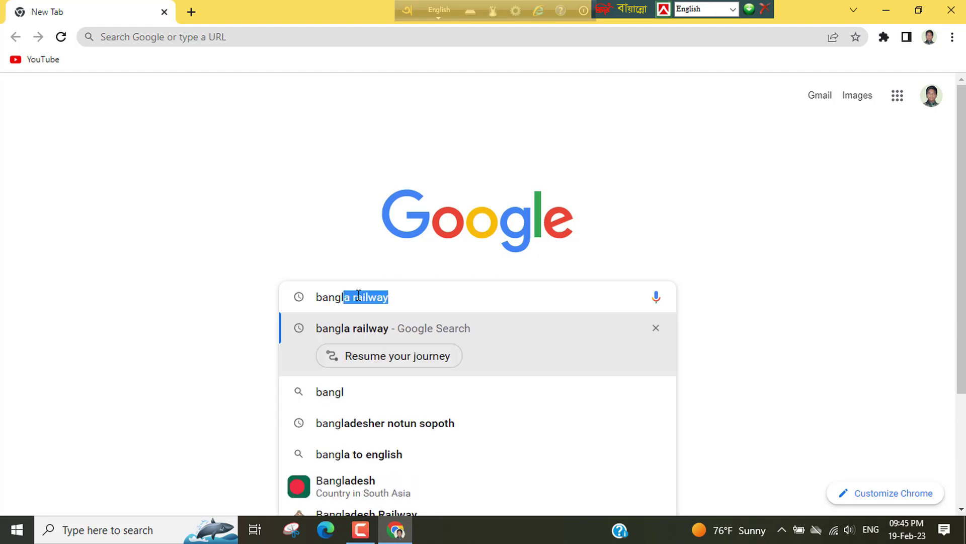
pyautogui.write('dsh')
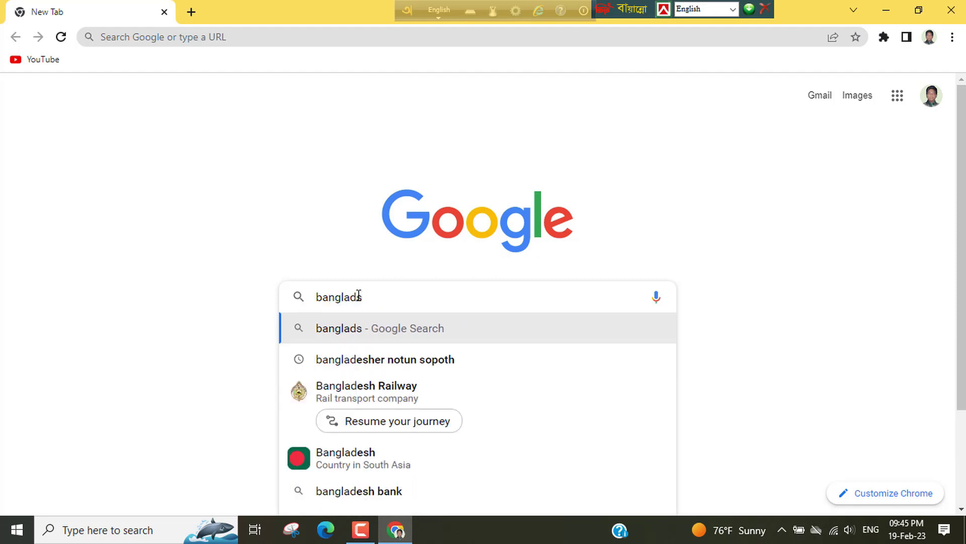
pyautogui.click(391, 401)
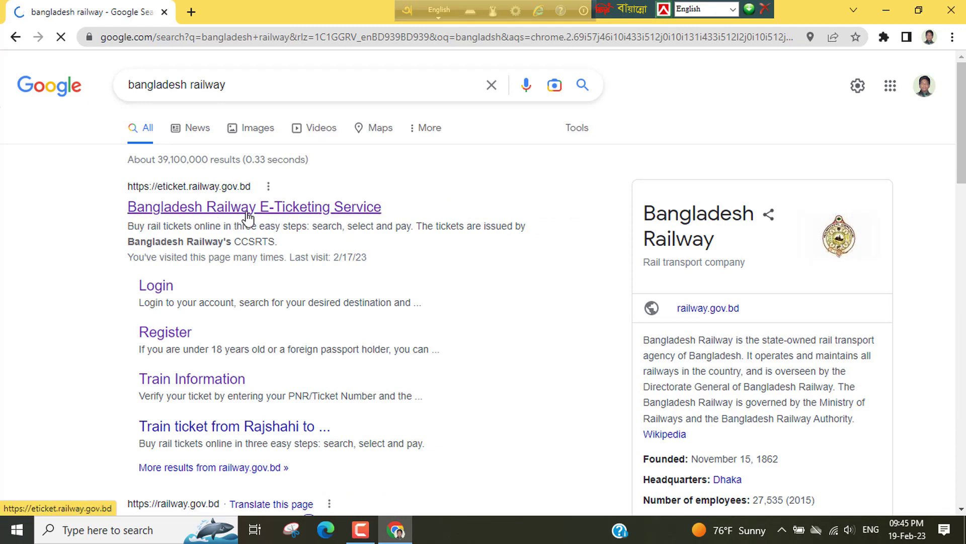
pyautogui.click(296, 220)
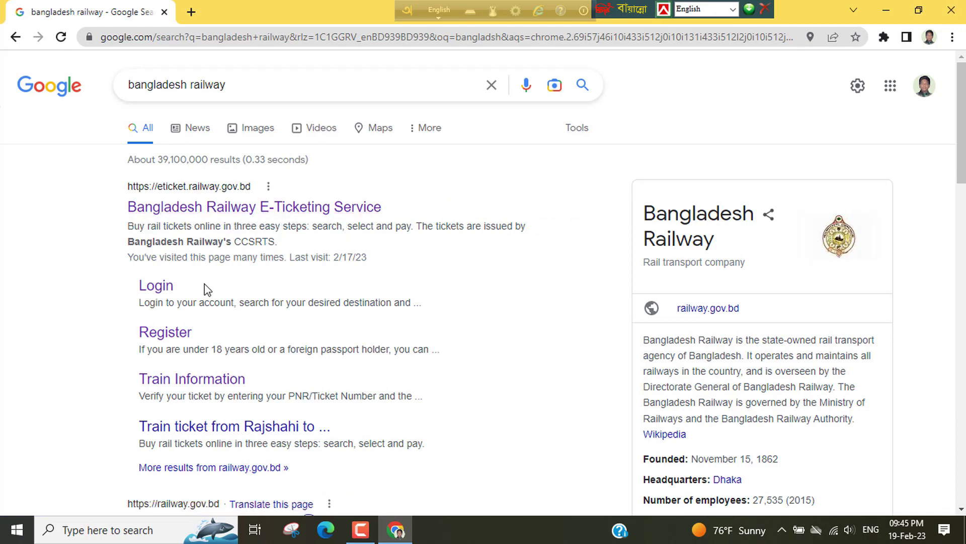
# Step: Open the e-ticketing site, agree to the disclaimer, and check the From and To Station fields
pyautogui.click(200, 218)
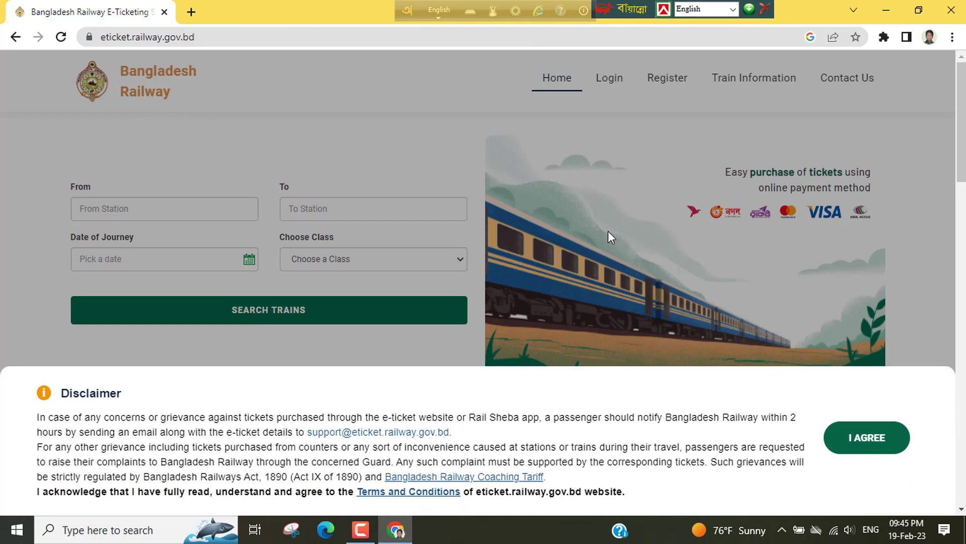
pyautogui.click(872, 445)
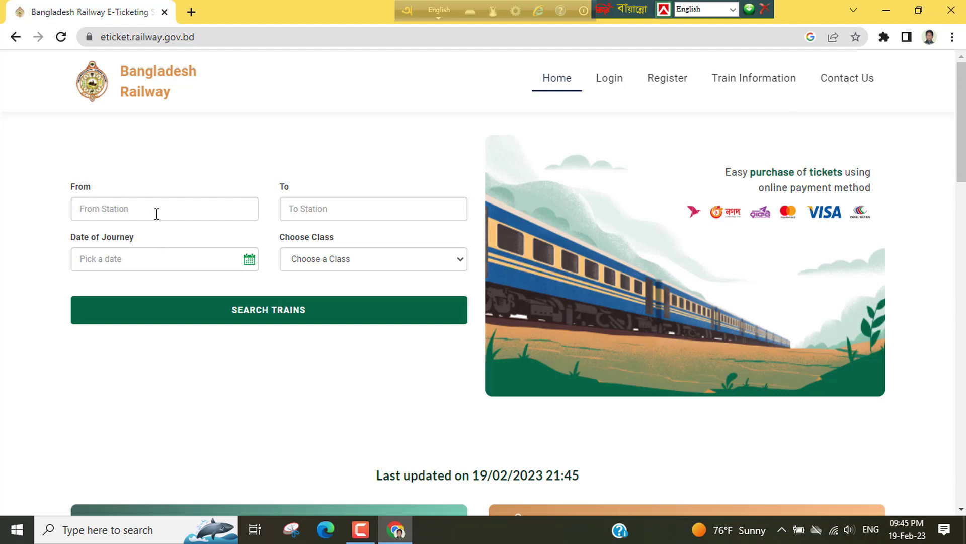
pyautogui.click(176, 213)
pyautogui.click(303, 212)
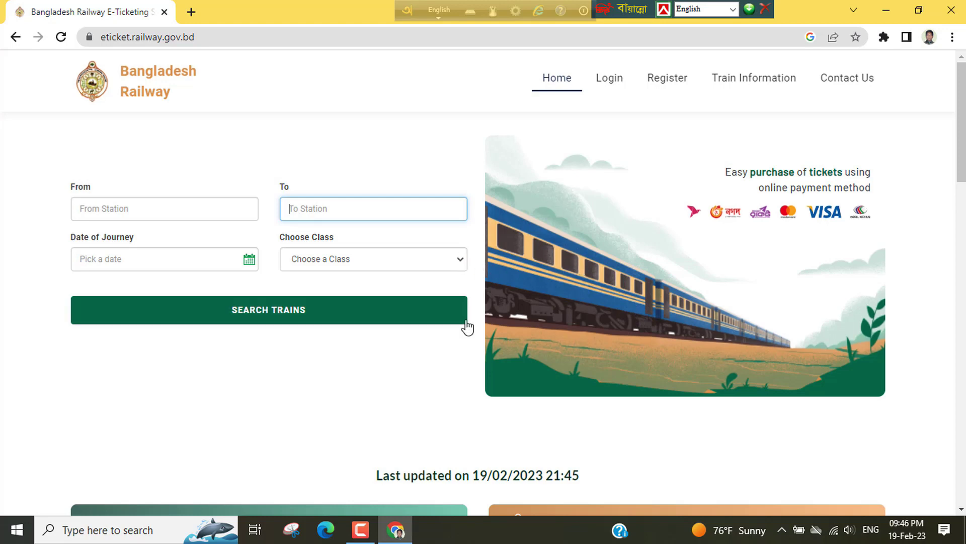
pyautogui.scroll(-5, 477, 302)
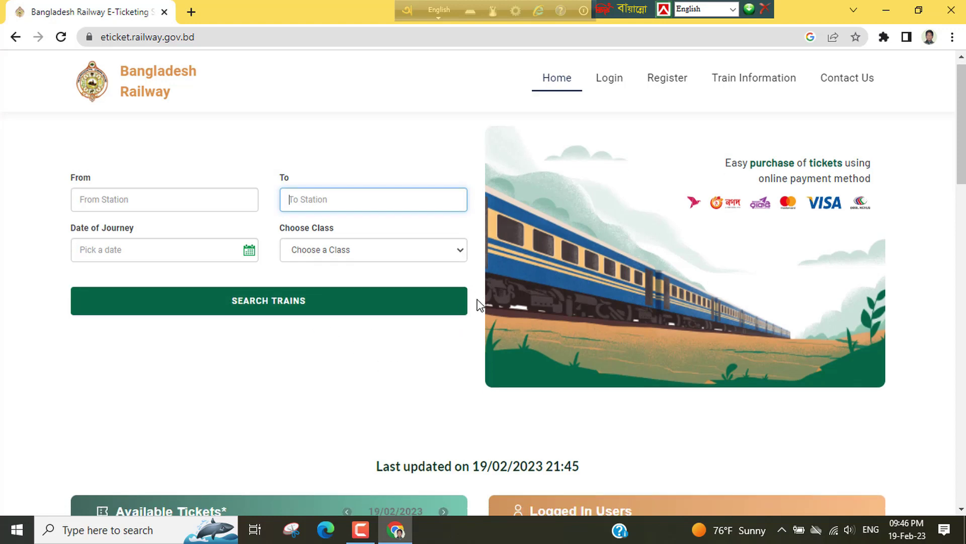
pyautogui.scroll(5, 506, 270)
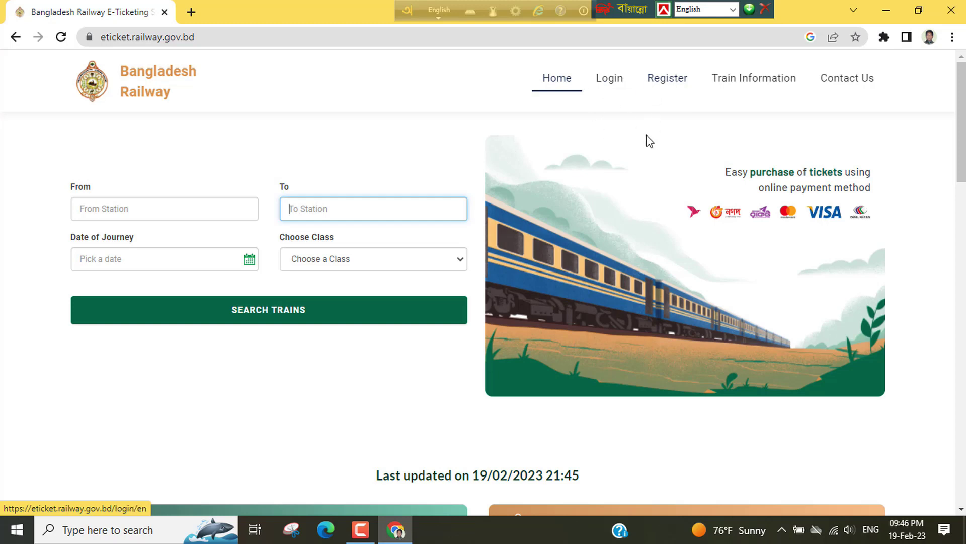
# Step: Log in to the e-ticket account with its mobile number and password
pyautogui.click(608, 82)
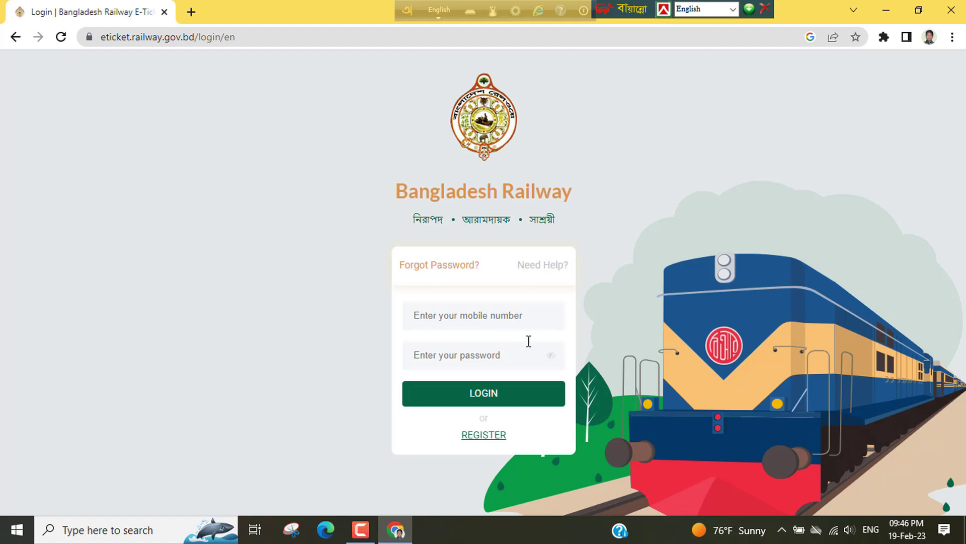
pyautogui.click(479, 320)
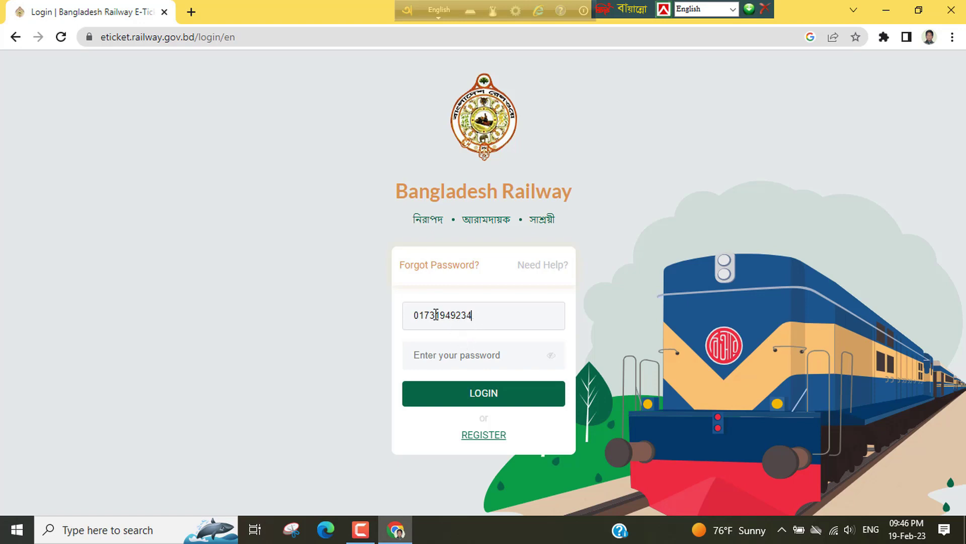
pyautogui.click(451, 358)
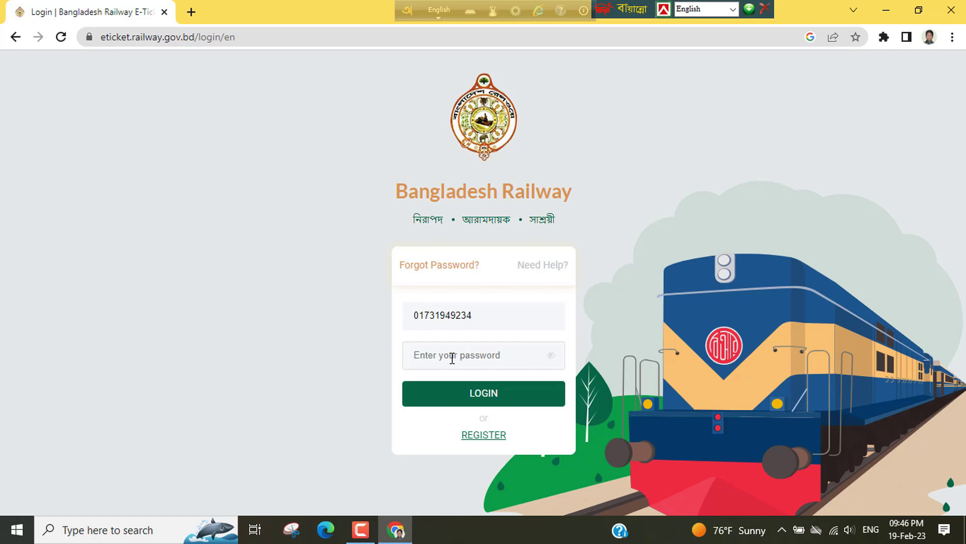
pyautogui.write('••••••••••••')
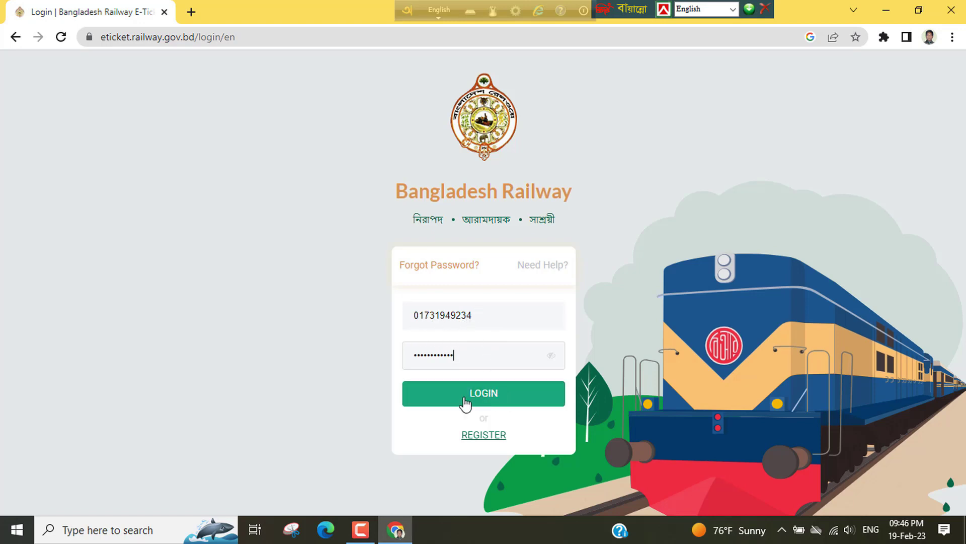
pyautogui.click(479, 395)
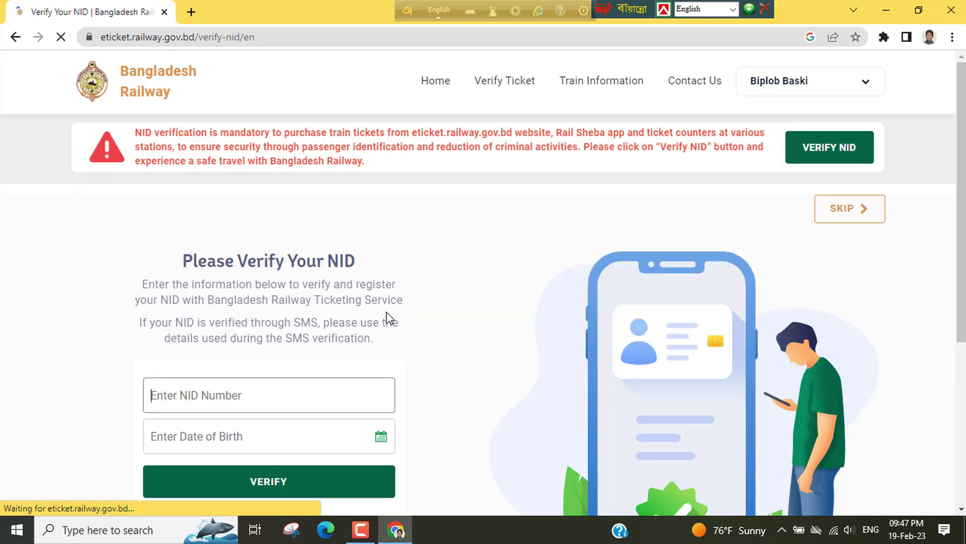
# Step: Open and close the account name dropdown to reveal the NID verification notice
pyautogui.scroll(-5, 427, 313)
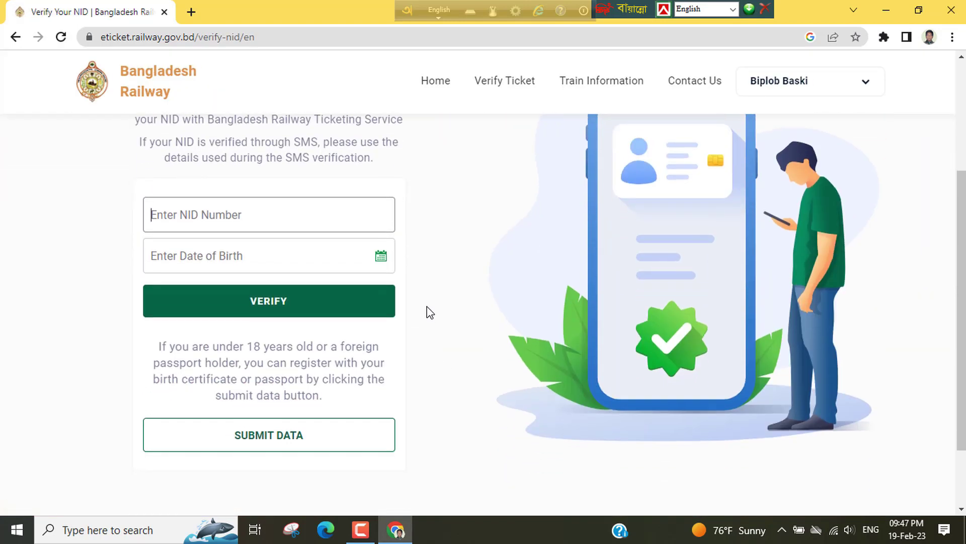
pyautogui.scroll(5, 535, 271)
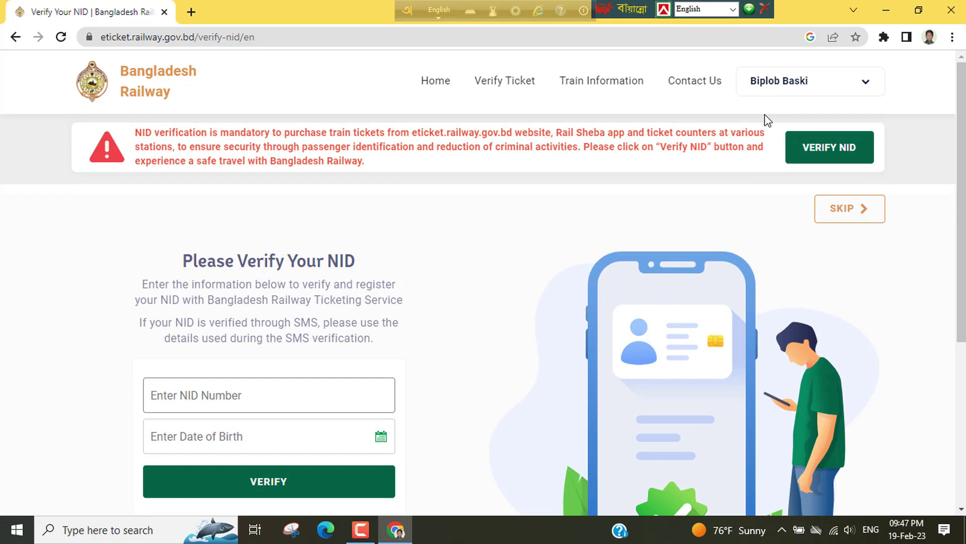
pyautogui.click(793, 86)
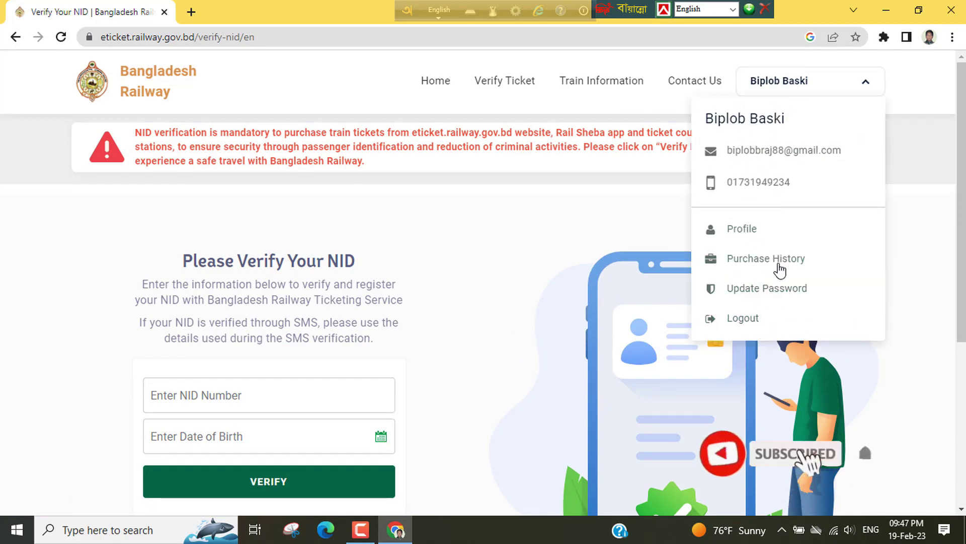
pyautogui.click(796, 85)
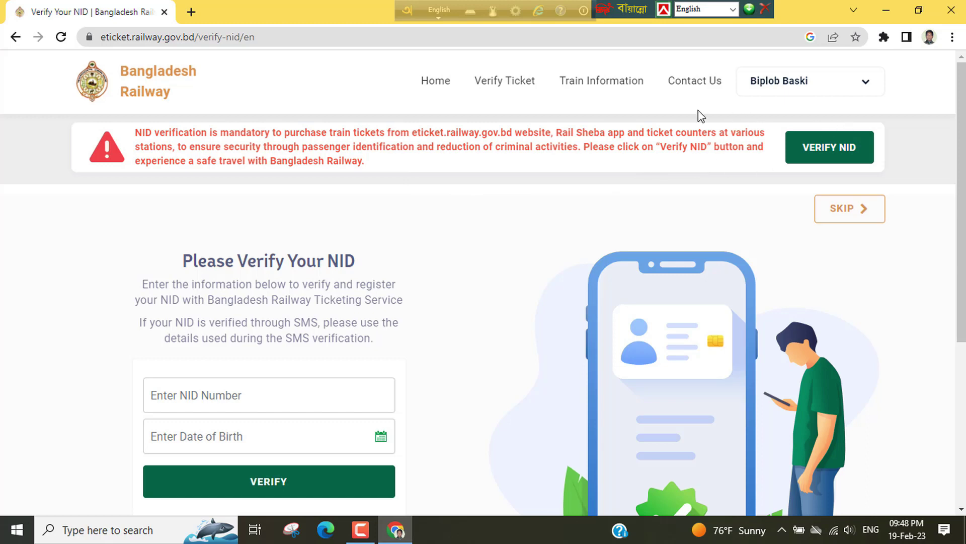
# Step: Review the Verify Your NID page and start NID verification with VERIFY NID
pyautogui.scroll(-4, 409, 285)
pyautogui.scroll(4, 409, 285)
pyautogui.scroll(-3, 347, 280)
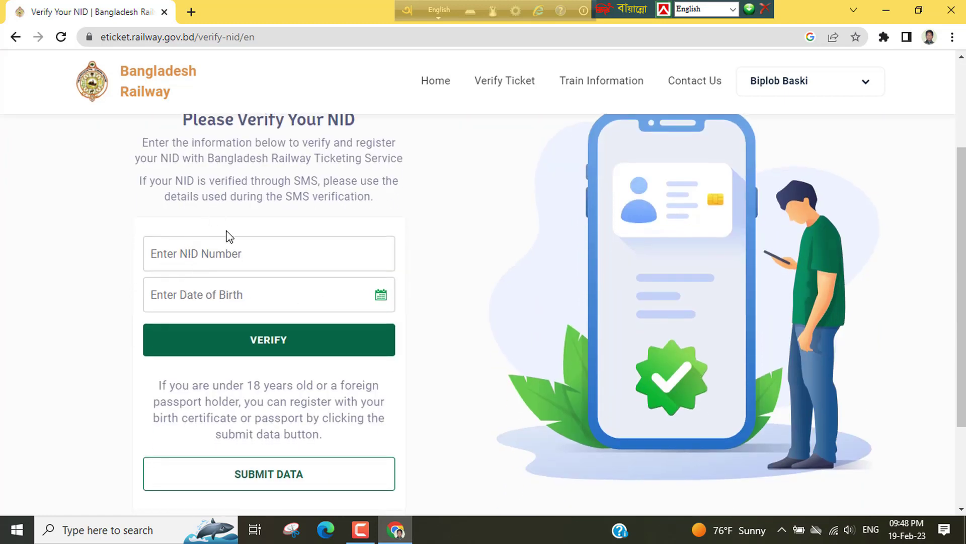
pyautogui.scroll(1, 226, 234)
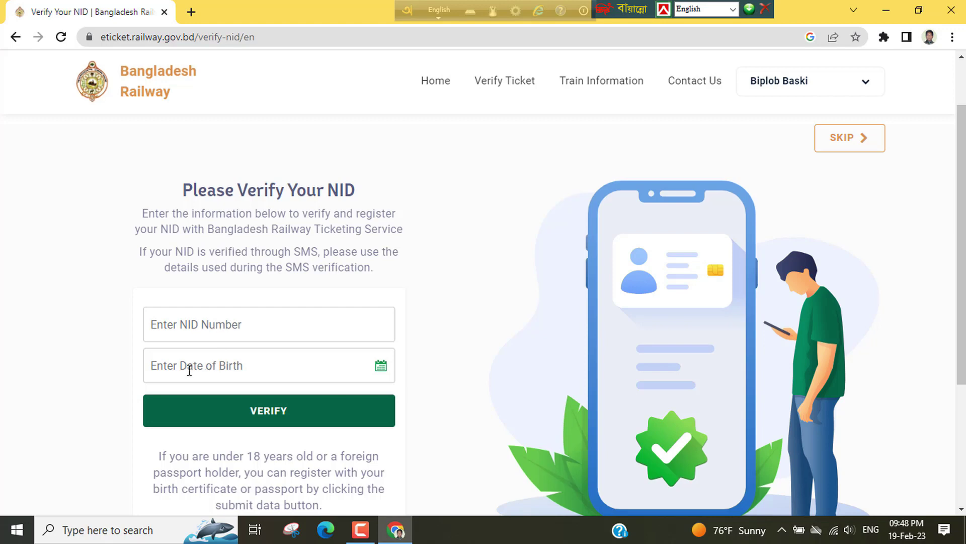
pyautogui.scroll(-1, 252, 352)
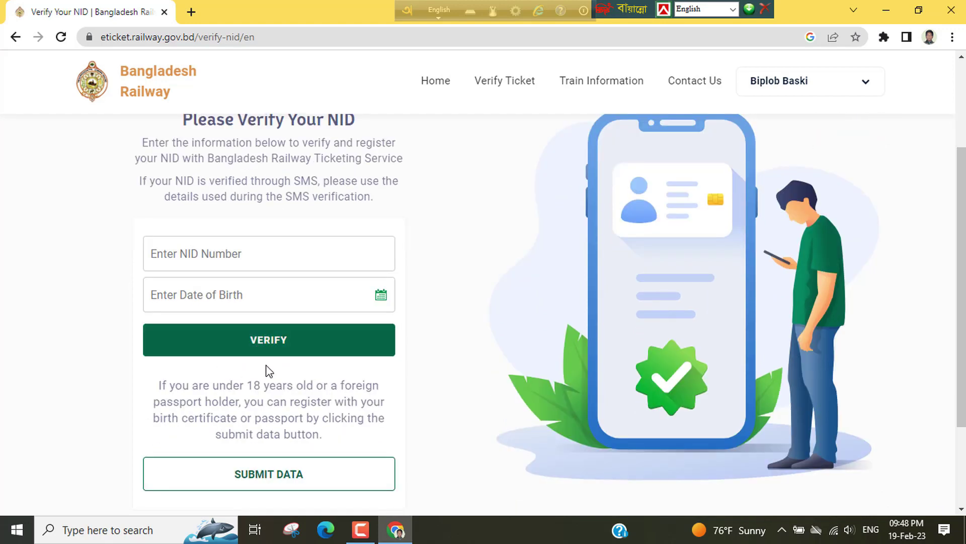
pyautogui.scroll(-2, 282, 377)
pyautogui.scroll(-1, 297, 387)
pyautogui.scroll(4, 242, 292)
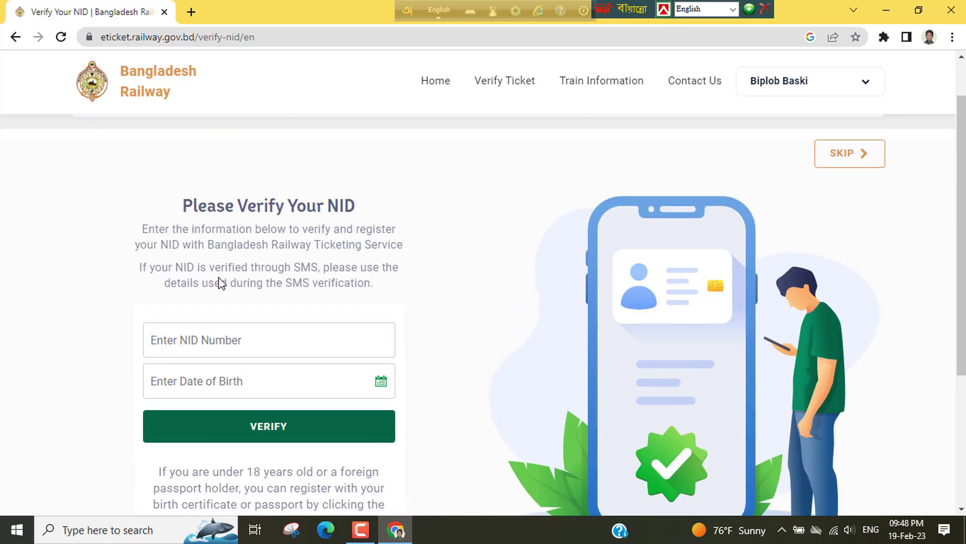
pyautogui.scroll(1, 330, 267)
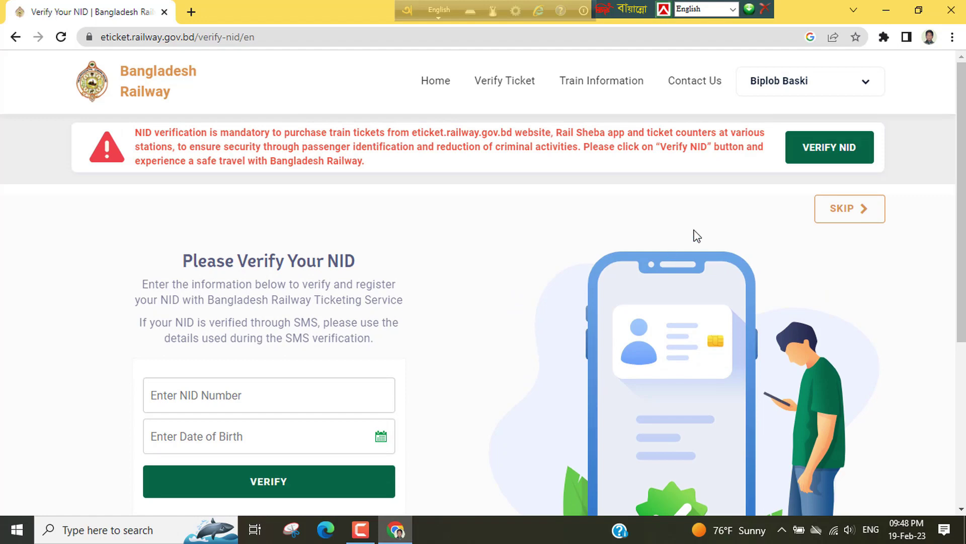
pyautogui.click(838, 154)
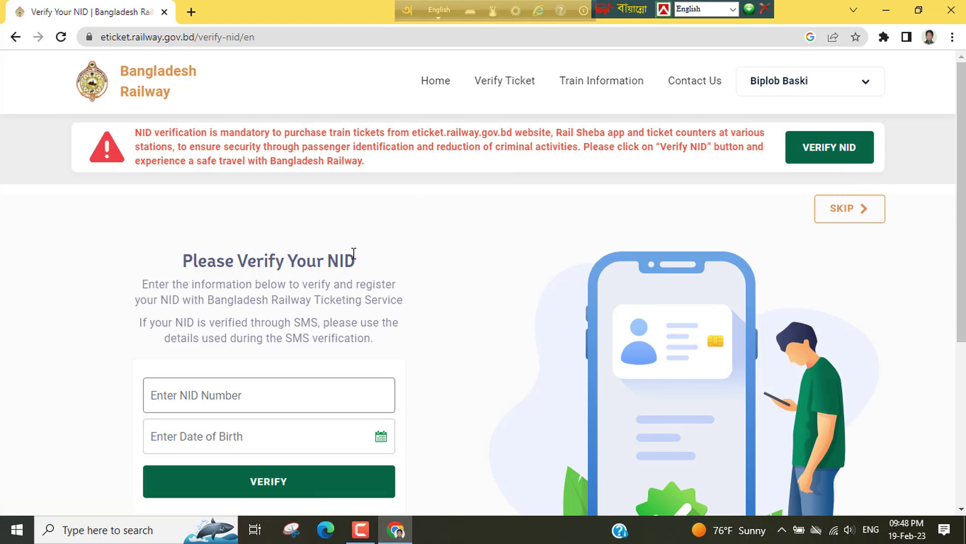
# Step: Paste the NID number, pick a July date of birth from the calendar, and submit
pyautogui.scroll(-1, 332, 287)
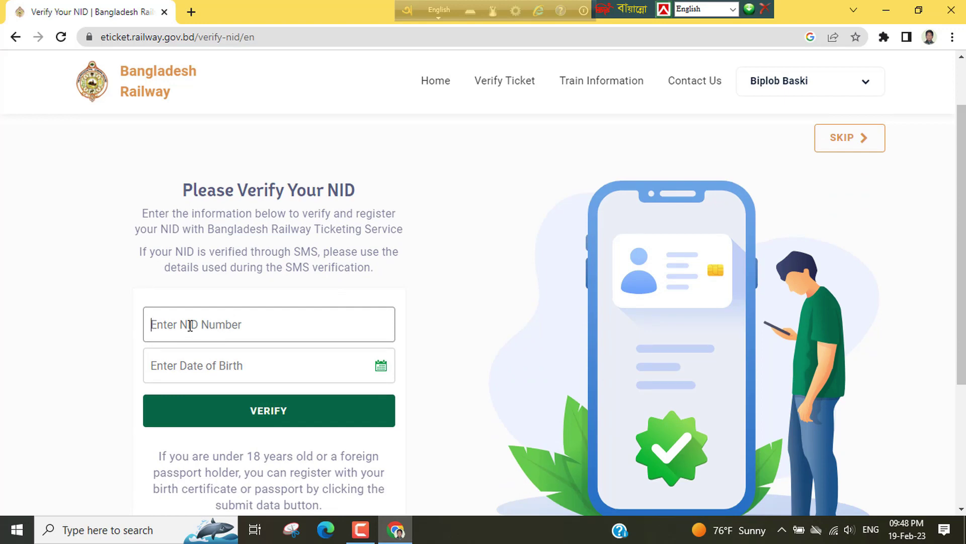
pyautogui.hotkey('ctrl', 'v')
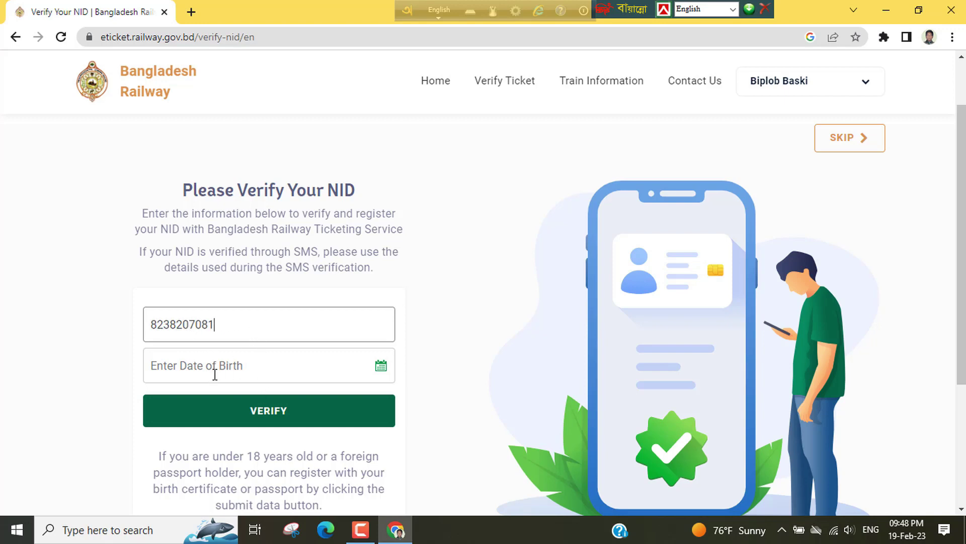
pyautogui.click(231, 368)
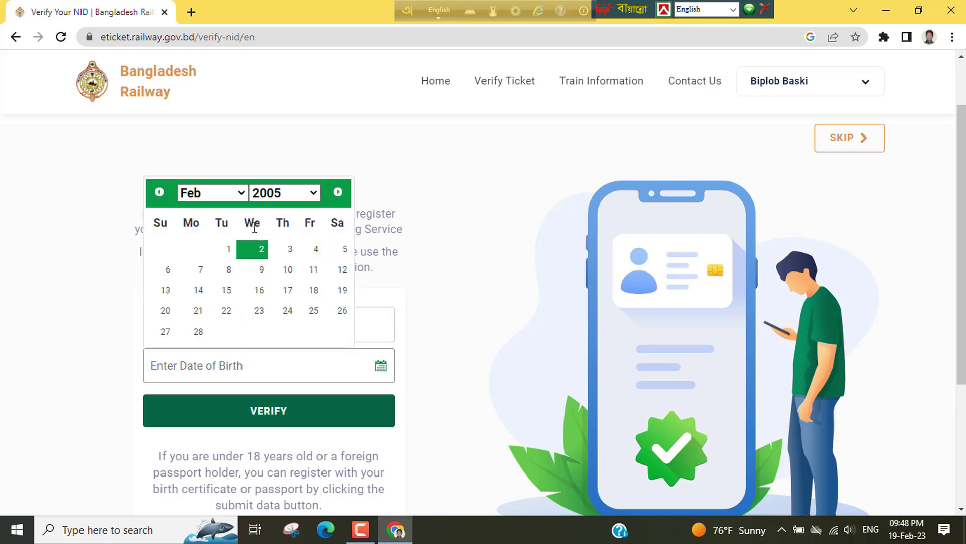
pyautogui.click(240, 194)
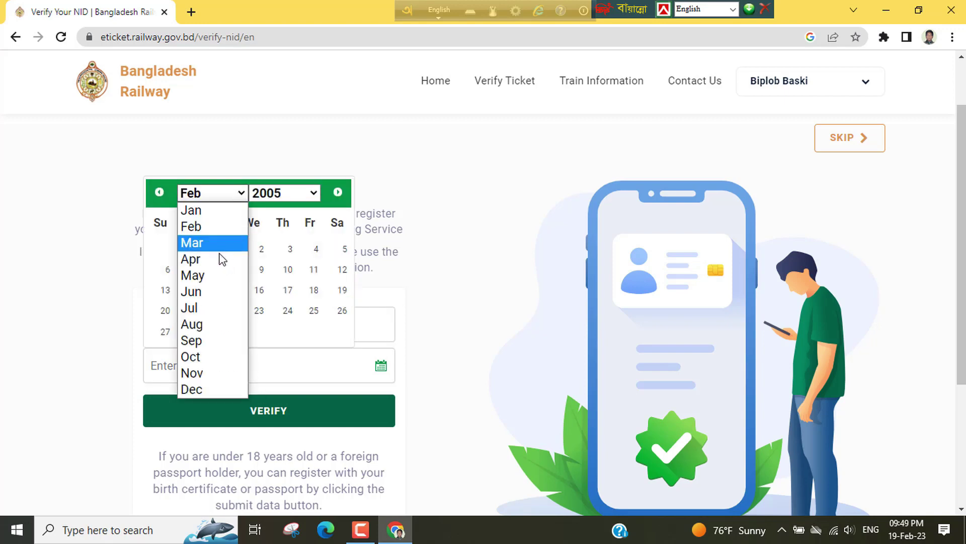
pyautogui.click(205, 307)
pyautogui.click(258, 310)
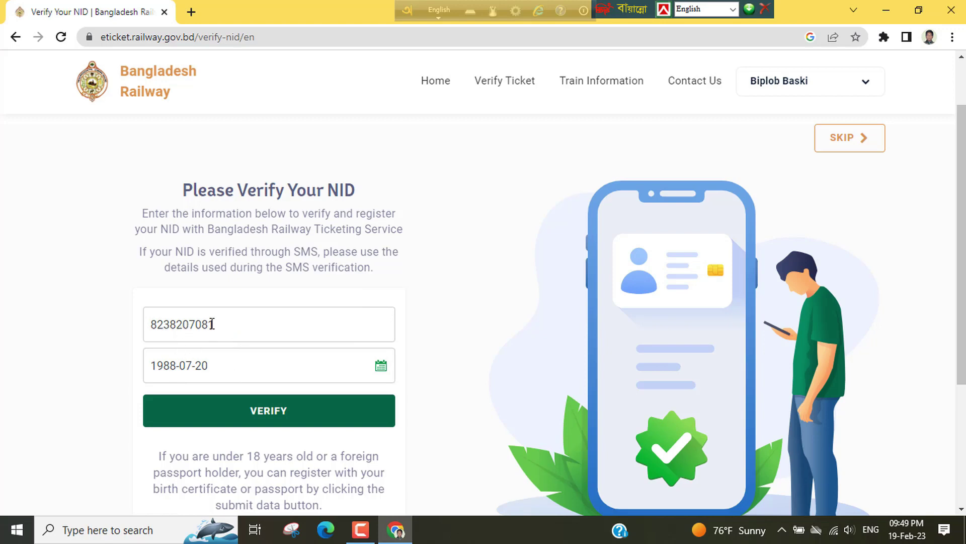
pyautogui.scroll(-3, 266, 428)
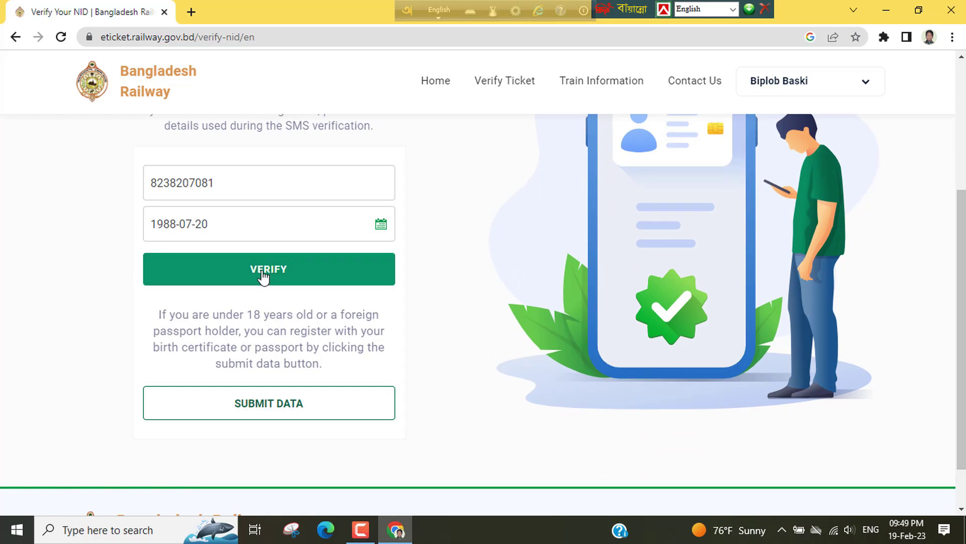
pyautogui.click(263, 274)
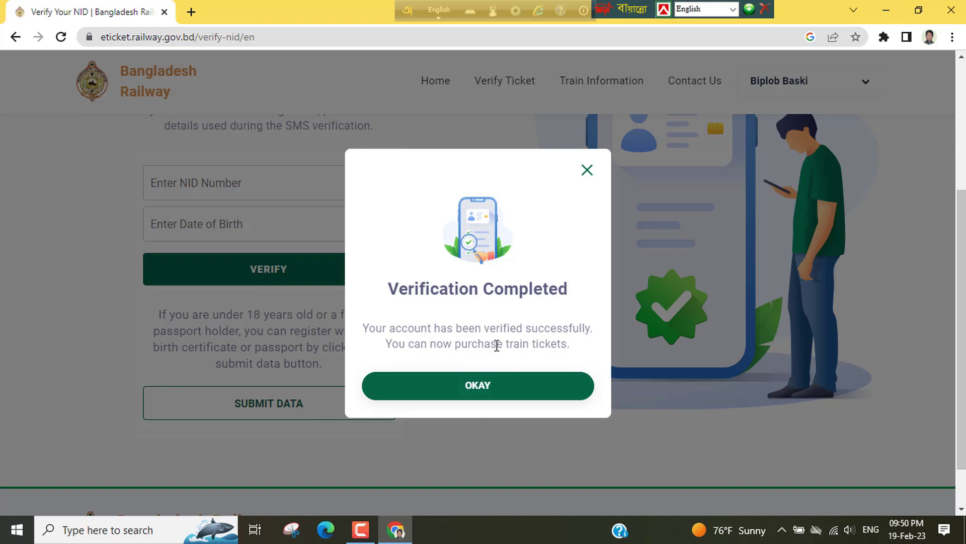
# Step: Acknowledge the Verification Completed dialog with OKAY to return to the home page
pyautogui.click(476, 396)
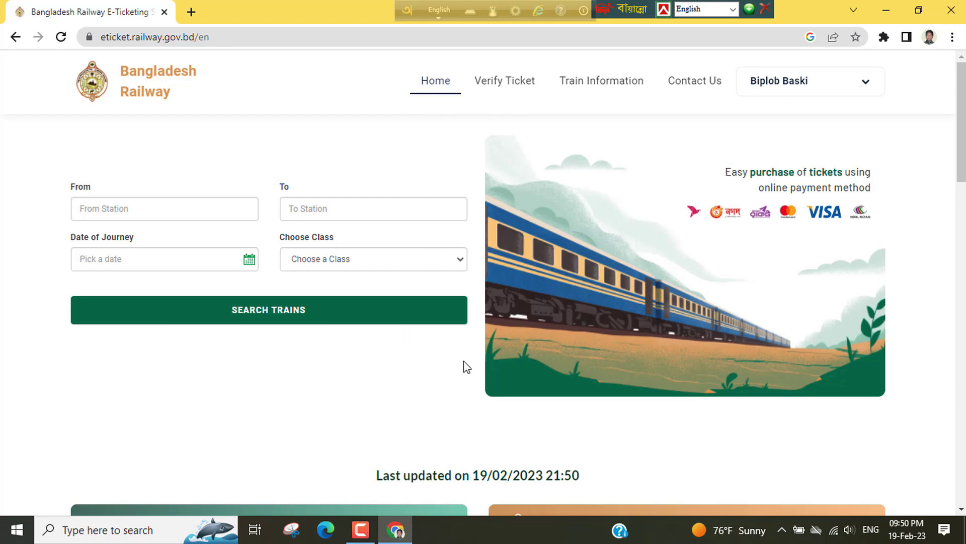
pyautogui.scroll(-5, 471, 347)
pyautogui.scroll(5, 471, 340)
pyautogui.click(796, 87)
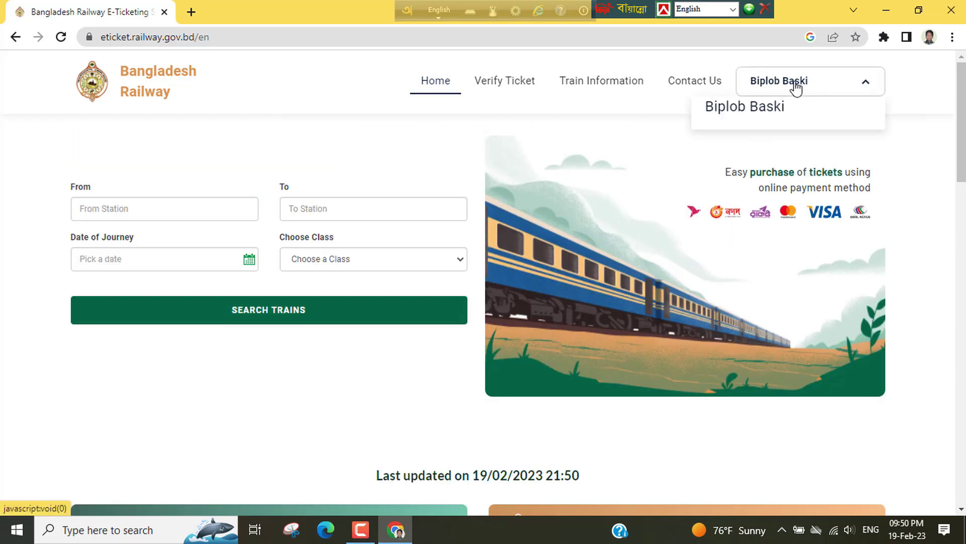
pyautogui.click(610, 122)
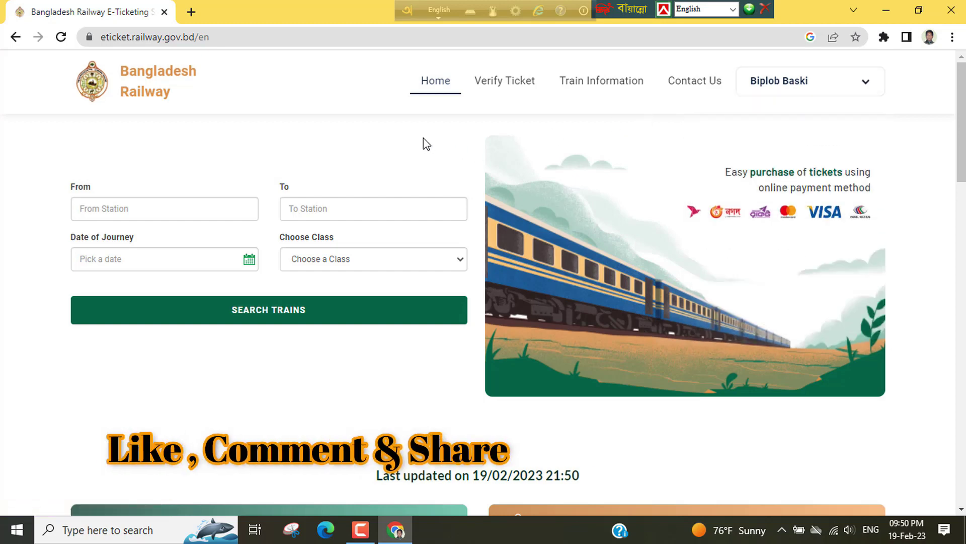